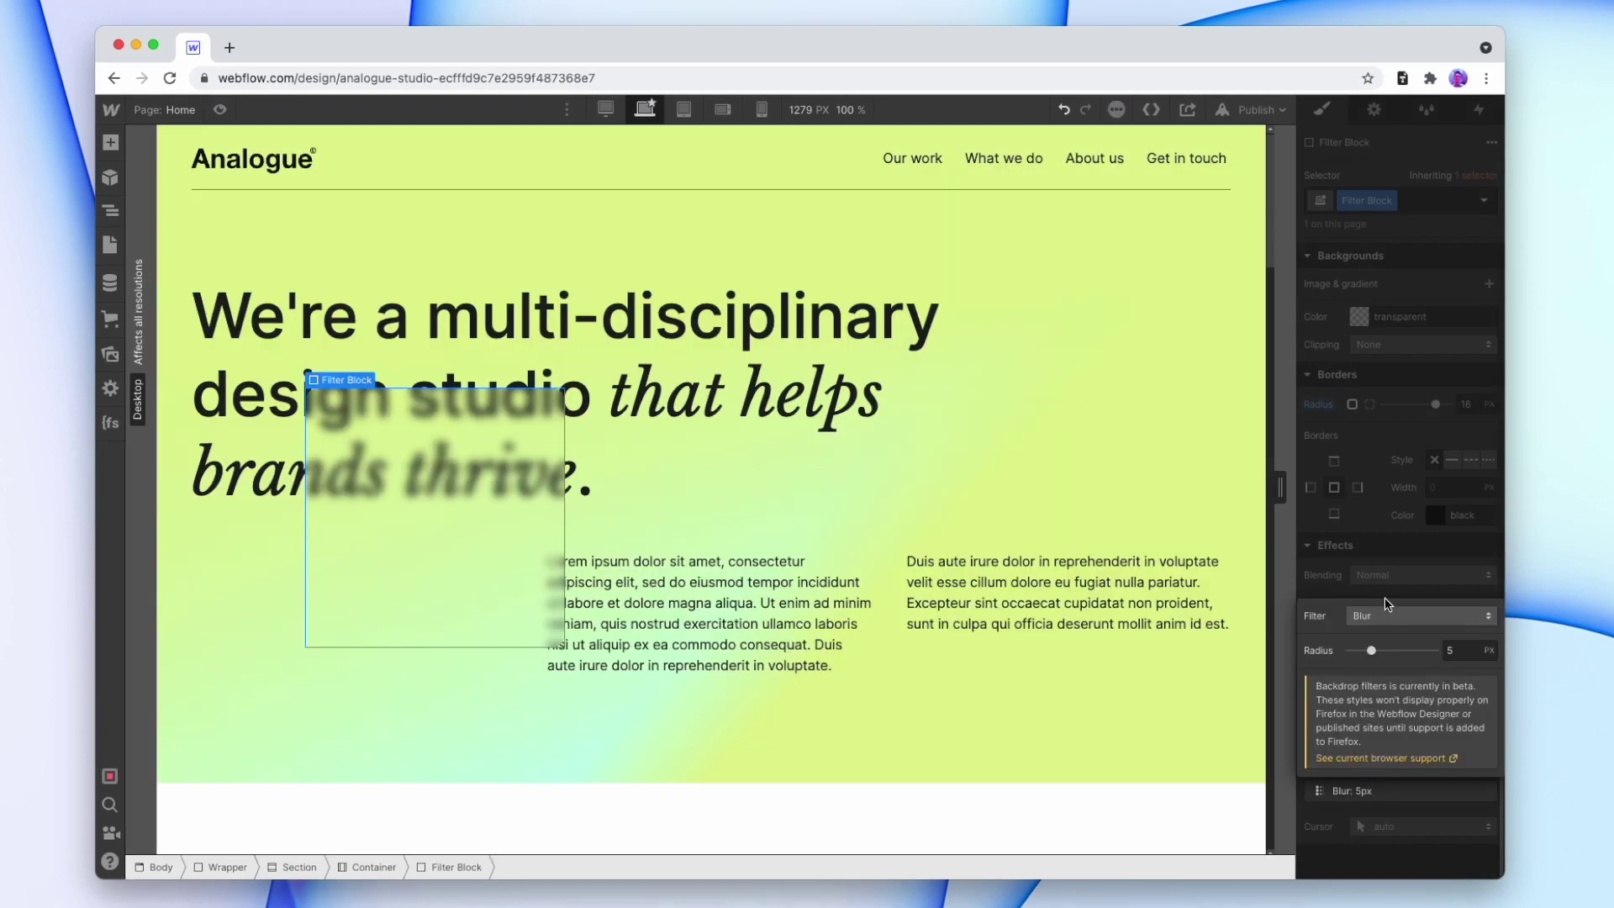
Open the backdrop filter type list to switch the Filter Block from Blur to Saturation.
{"action": "left_click", "coordinate": [1387, 613]}
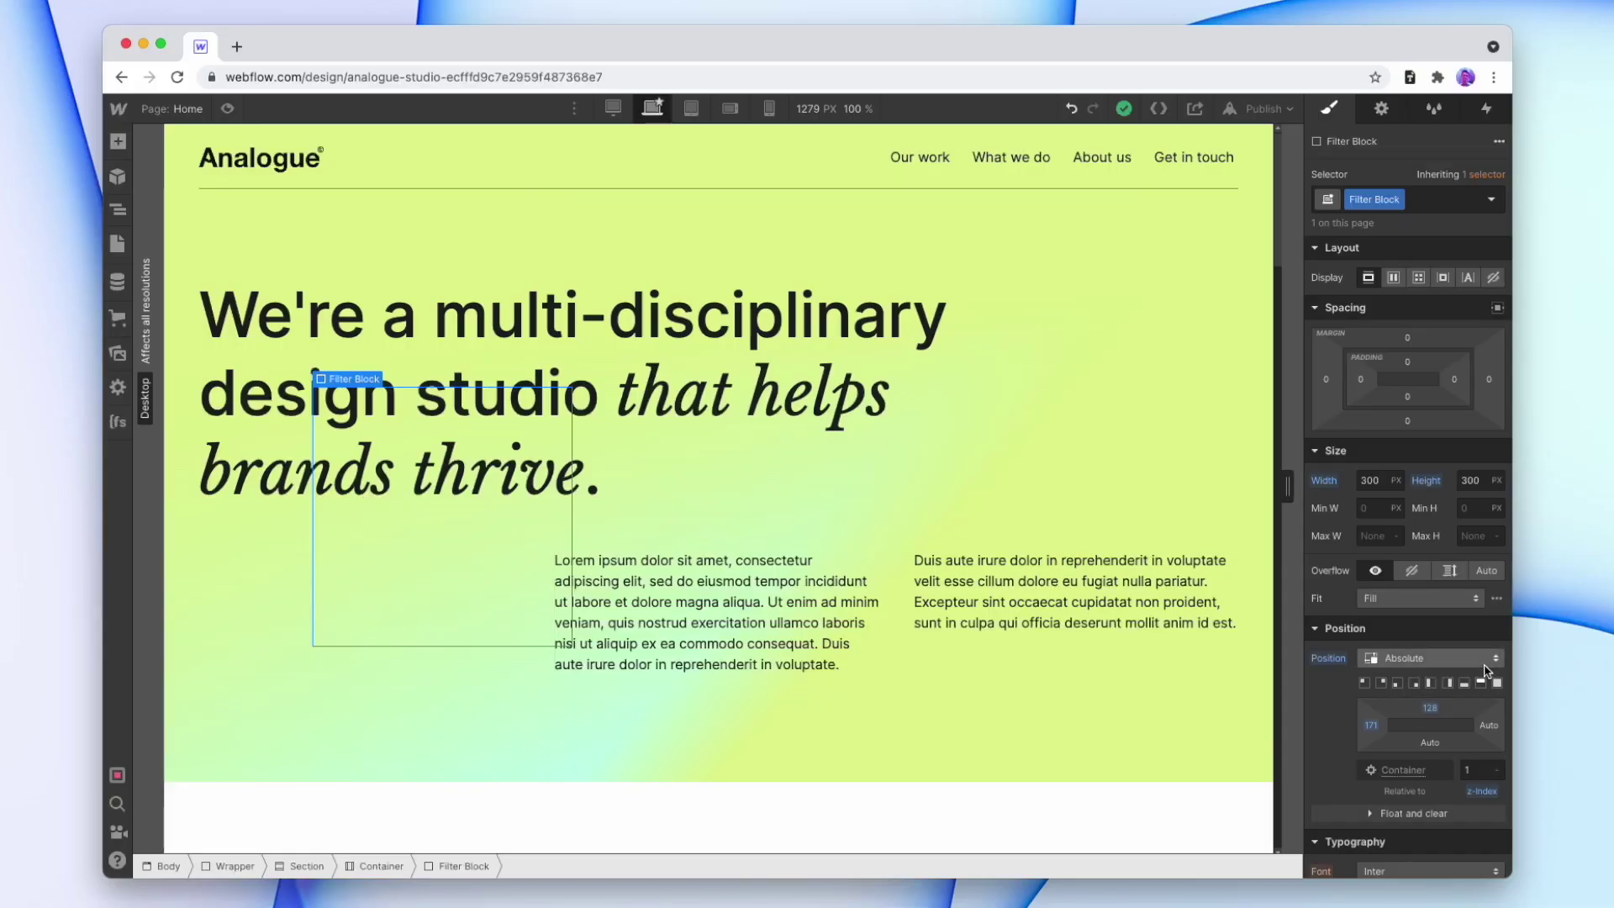
{"action": "scroll", "coordinate": [1487, 670], "scroll_direction": "down", "scroll_amount": 10}
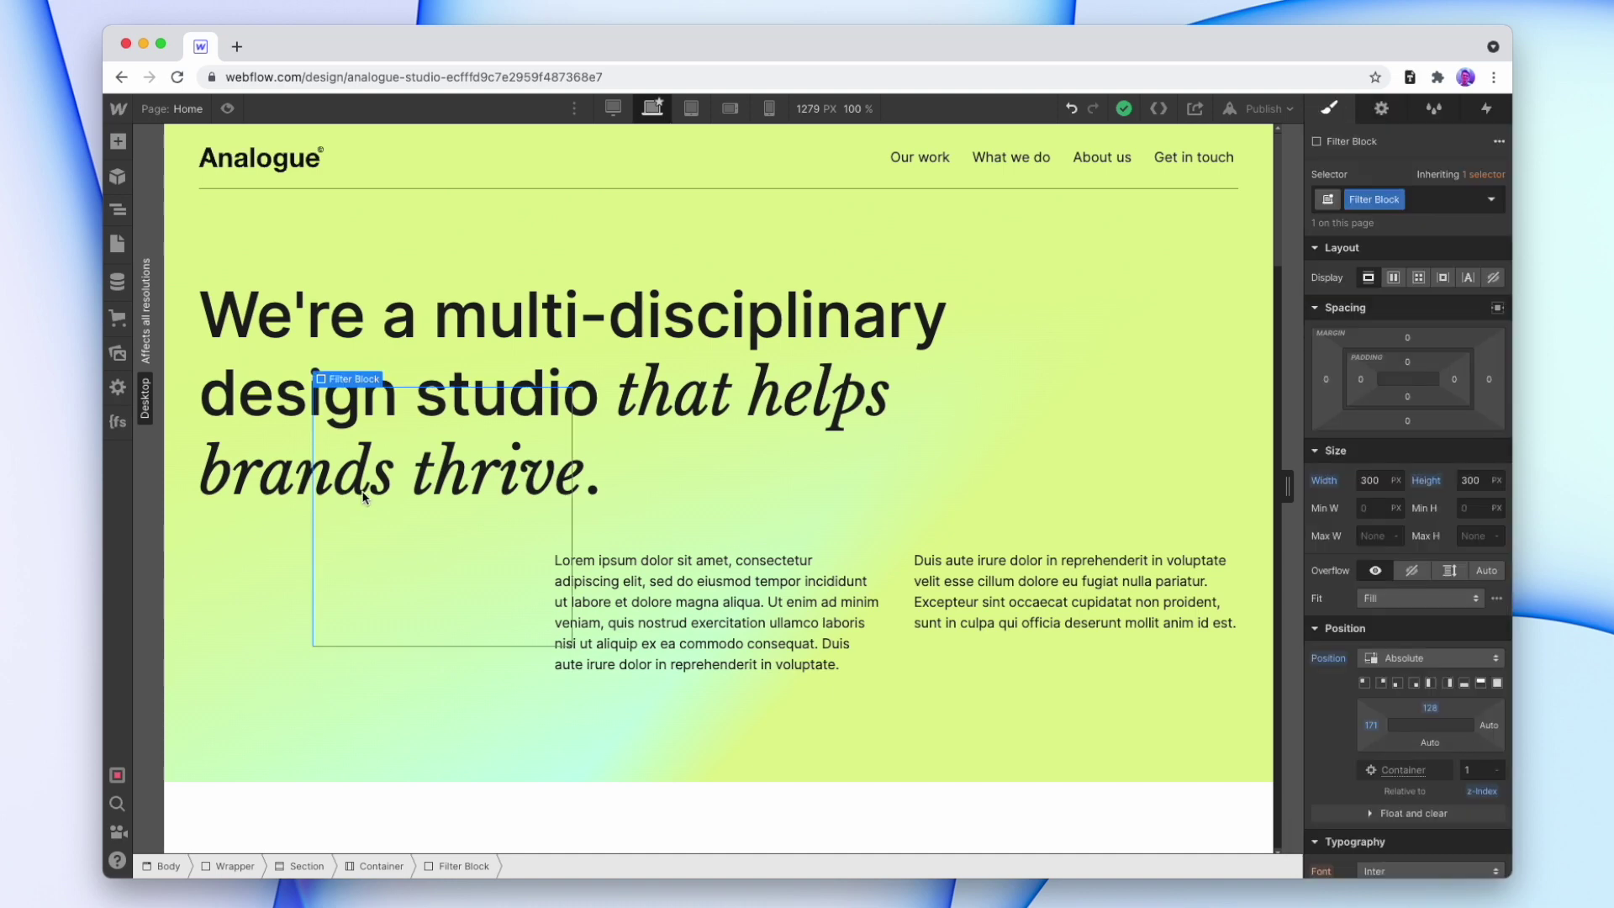
{"action": "scroll", "coordinate": [1496, 792], "scroll_direction": "down", "scroll_amount": 10}
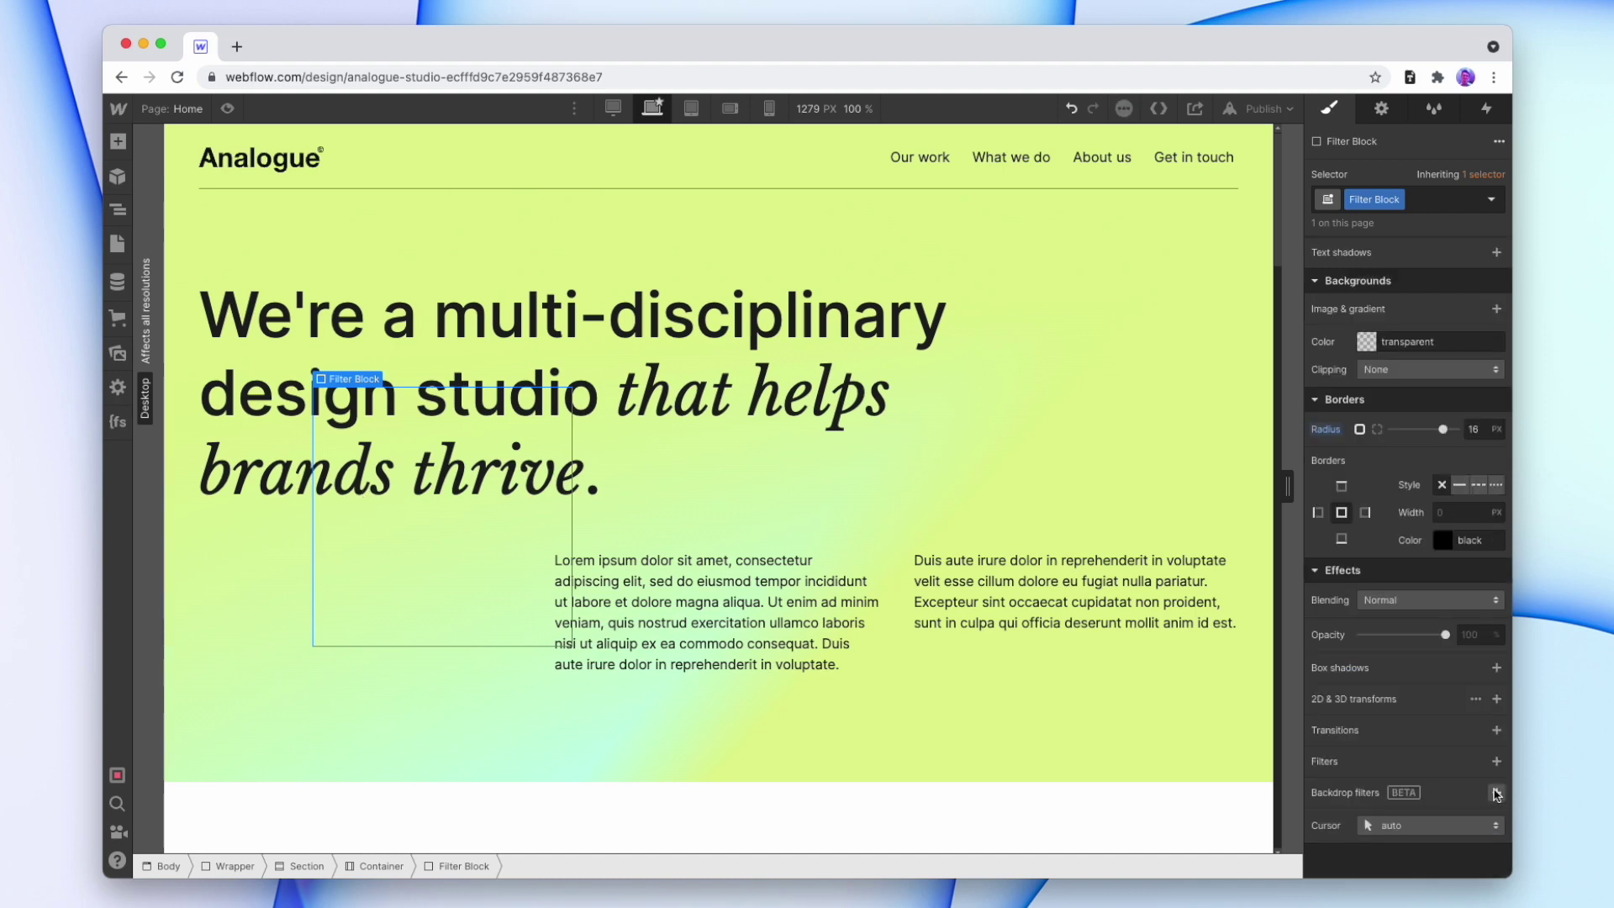
Add a Brightness backdrop filter to the Filter Block at 90% amount.
{"action": "left_click", "coordinate": [1496, 793]}
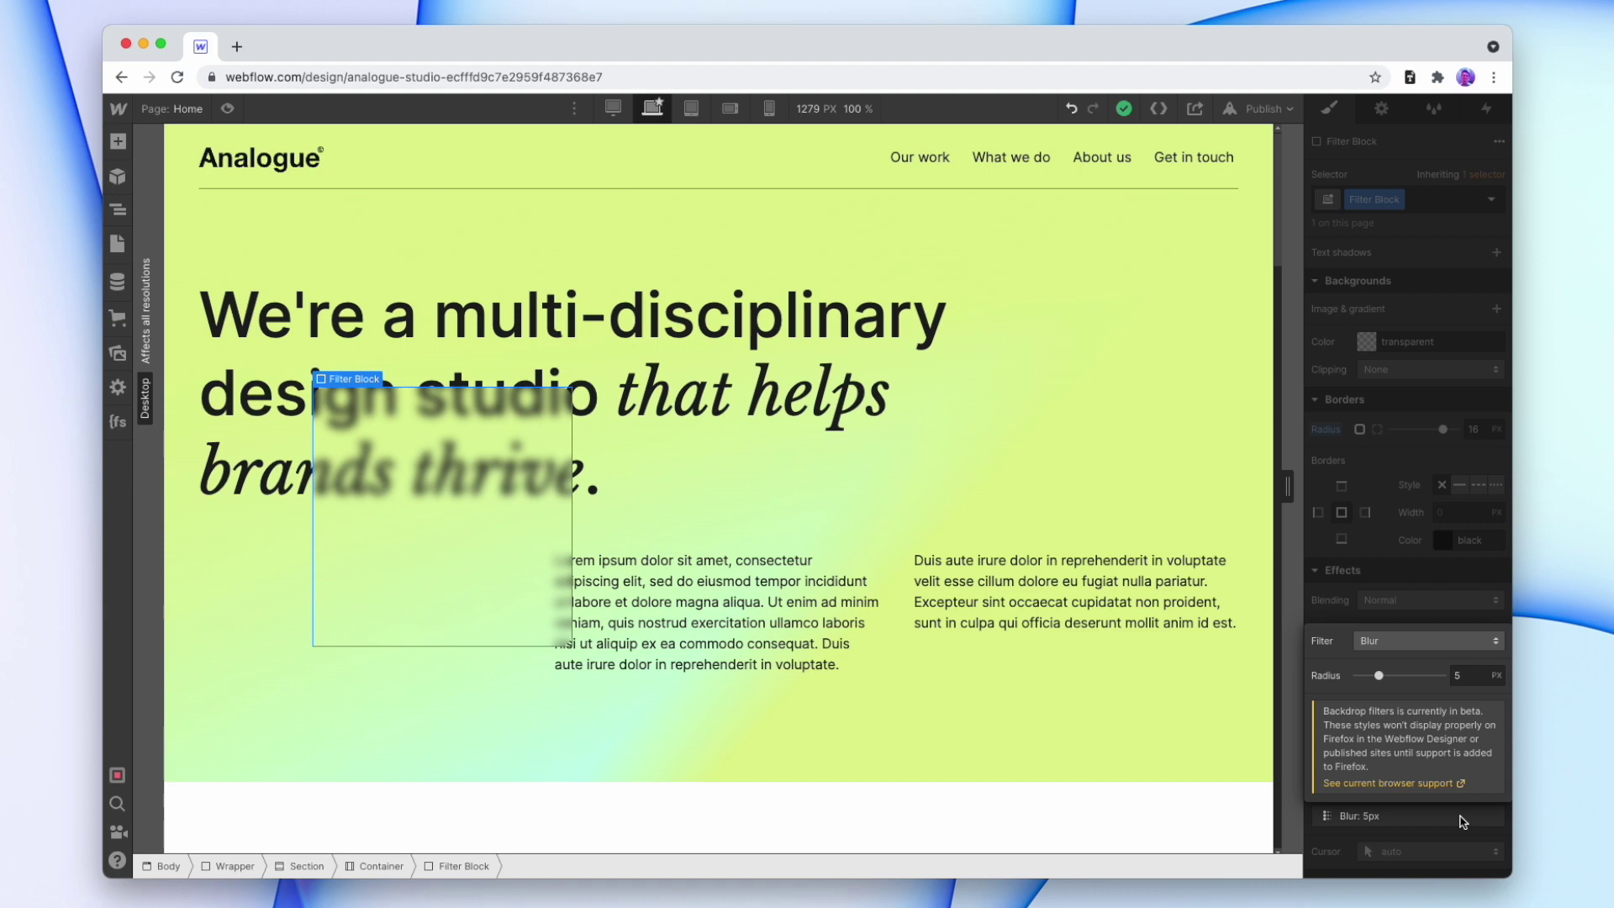
{"action": "left_click", "coordinate": [1425, 641]}
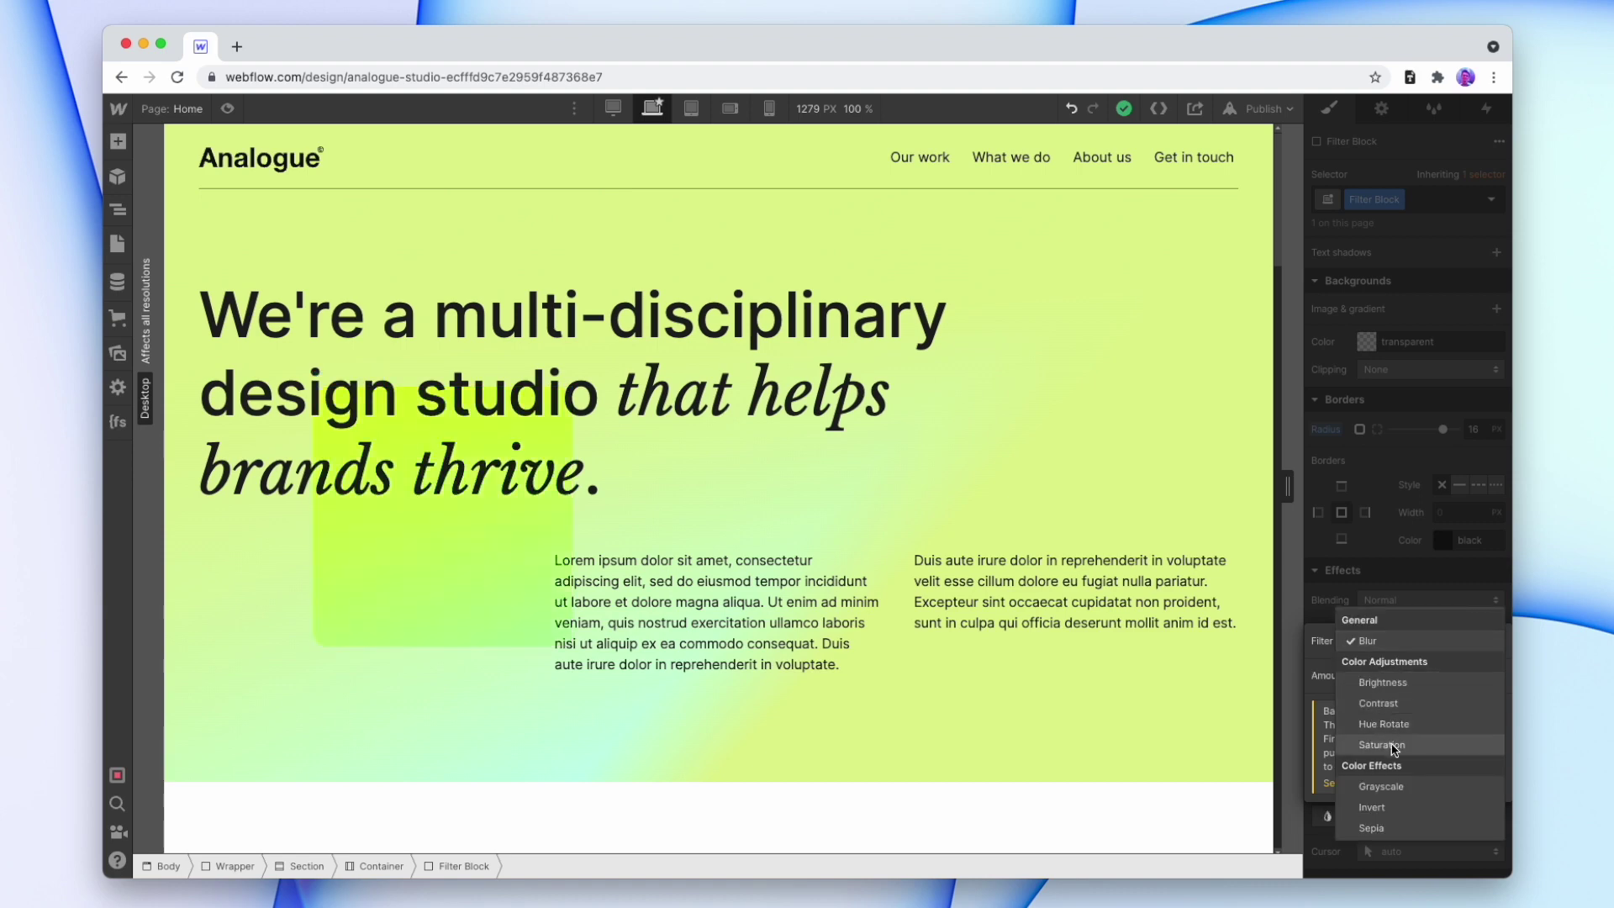
{"action": "left_click", "coordinate": [1382, 681]}
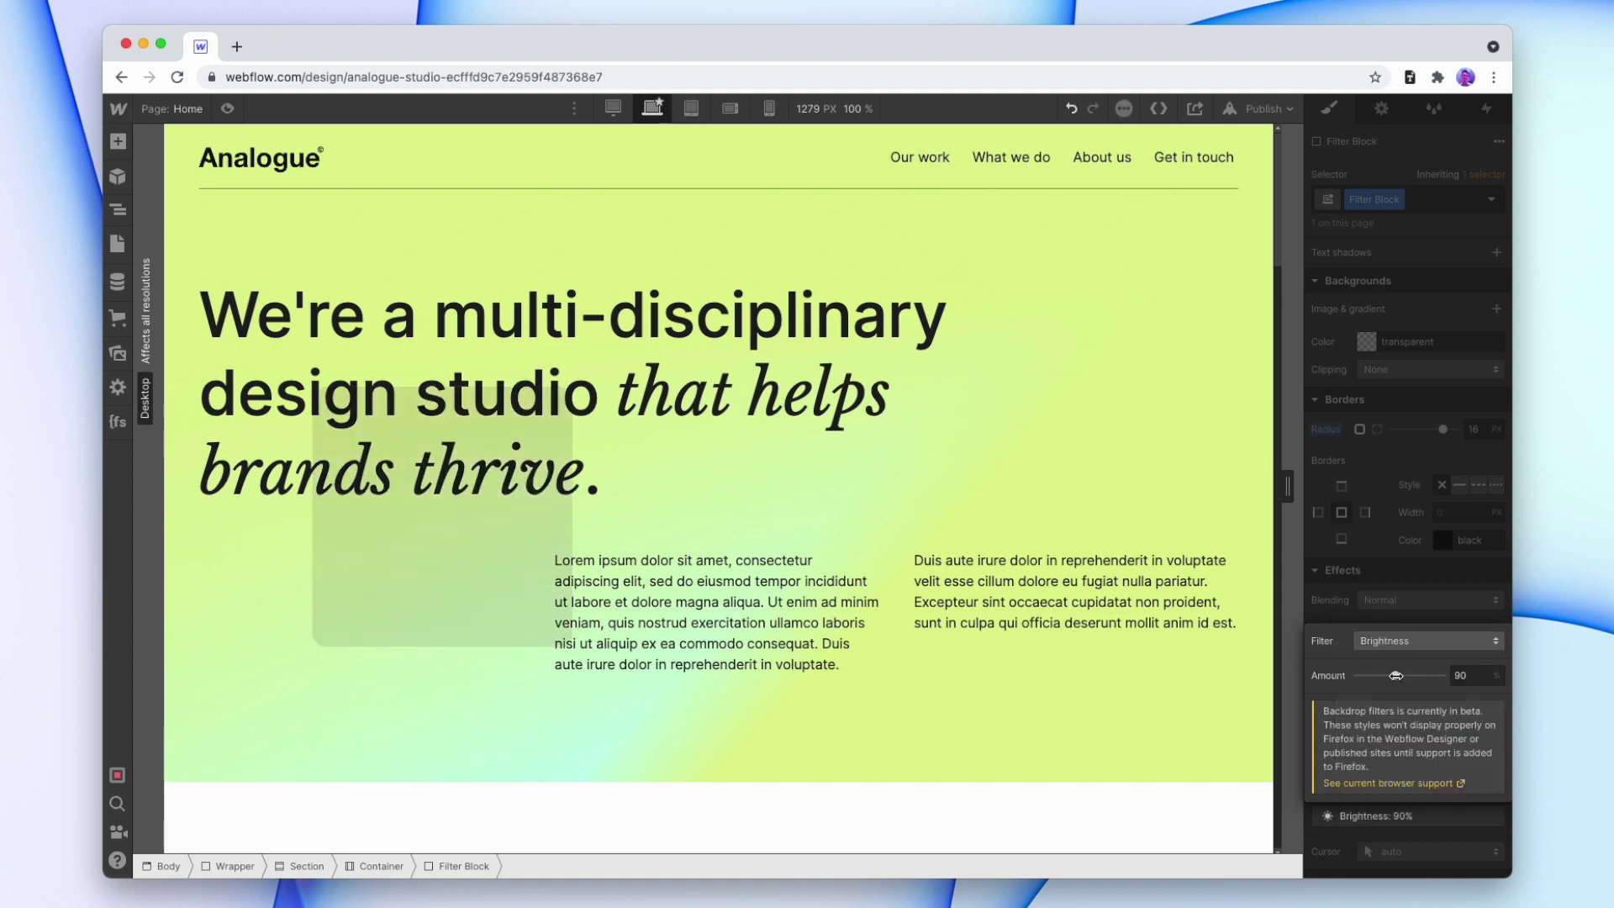
{"action": "left_click_drag", "start_coordinate": [1385, 675], "coordinate": [1417, 676]}
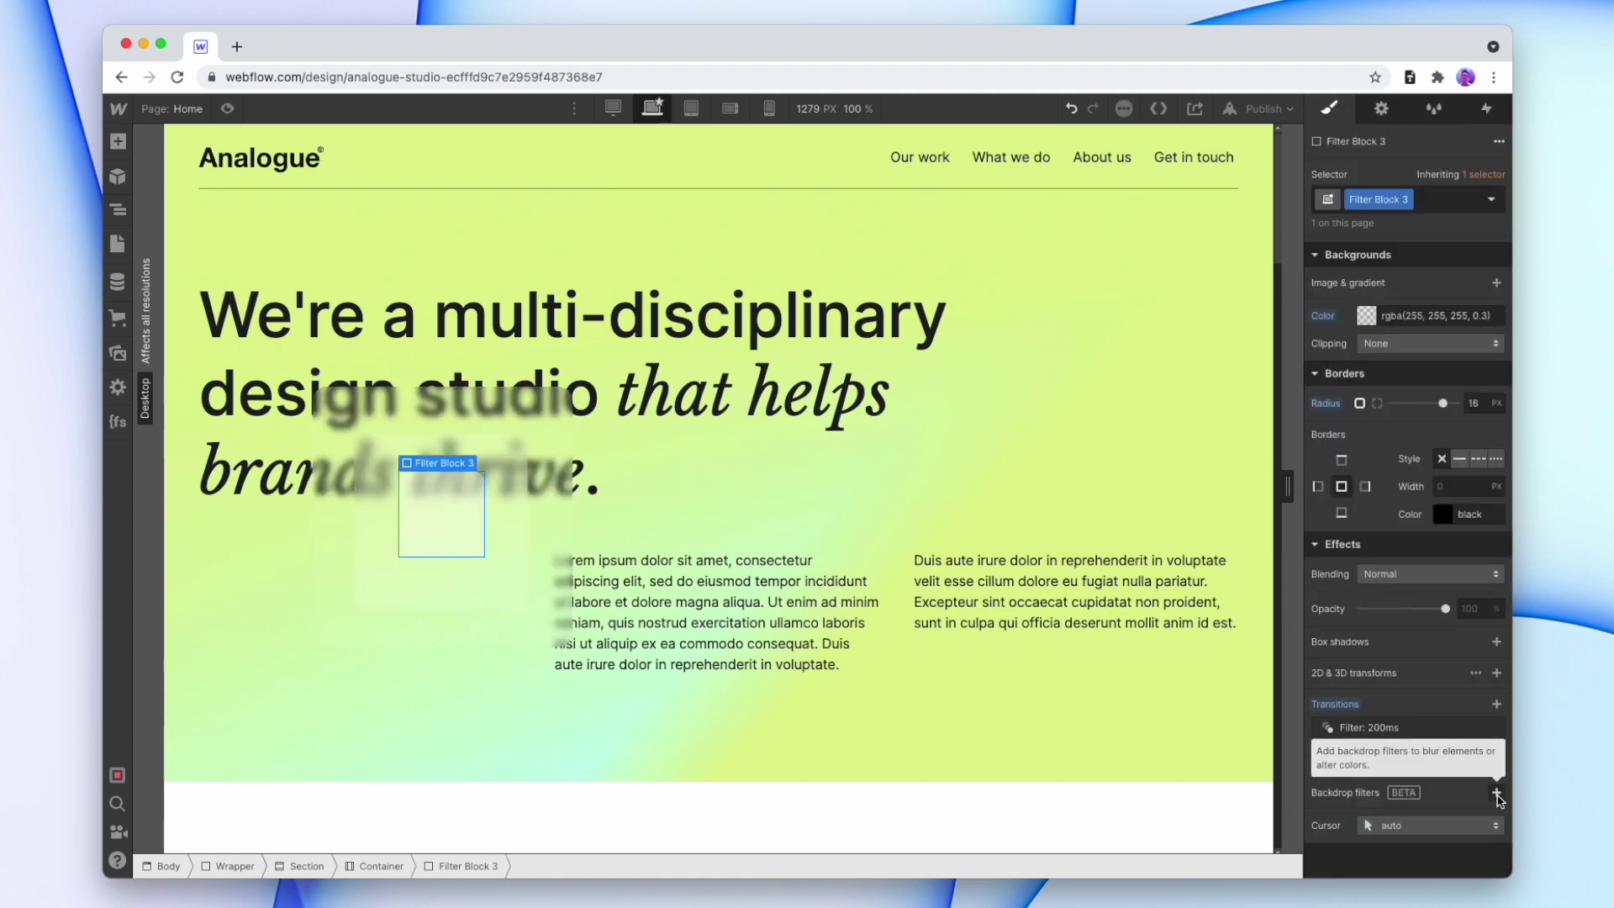
Give the text panel's Div Block an 8px backdrop blur.
{"action": "left_click", "coordinate": [1498, 796]}
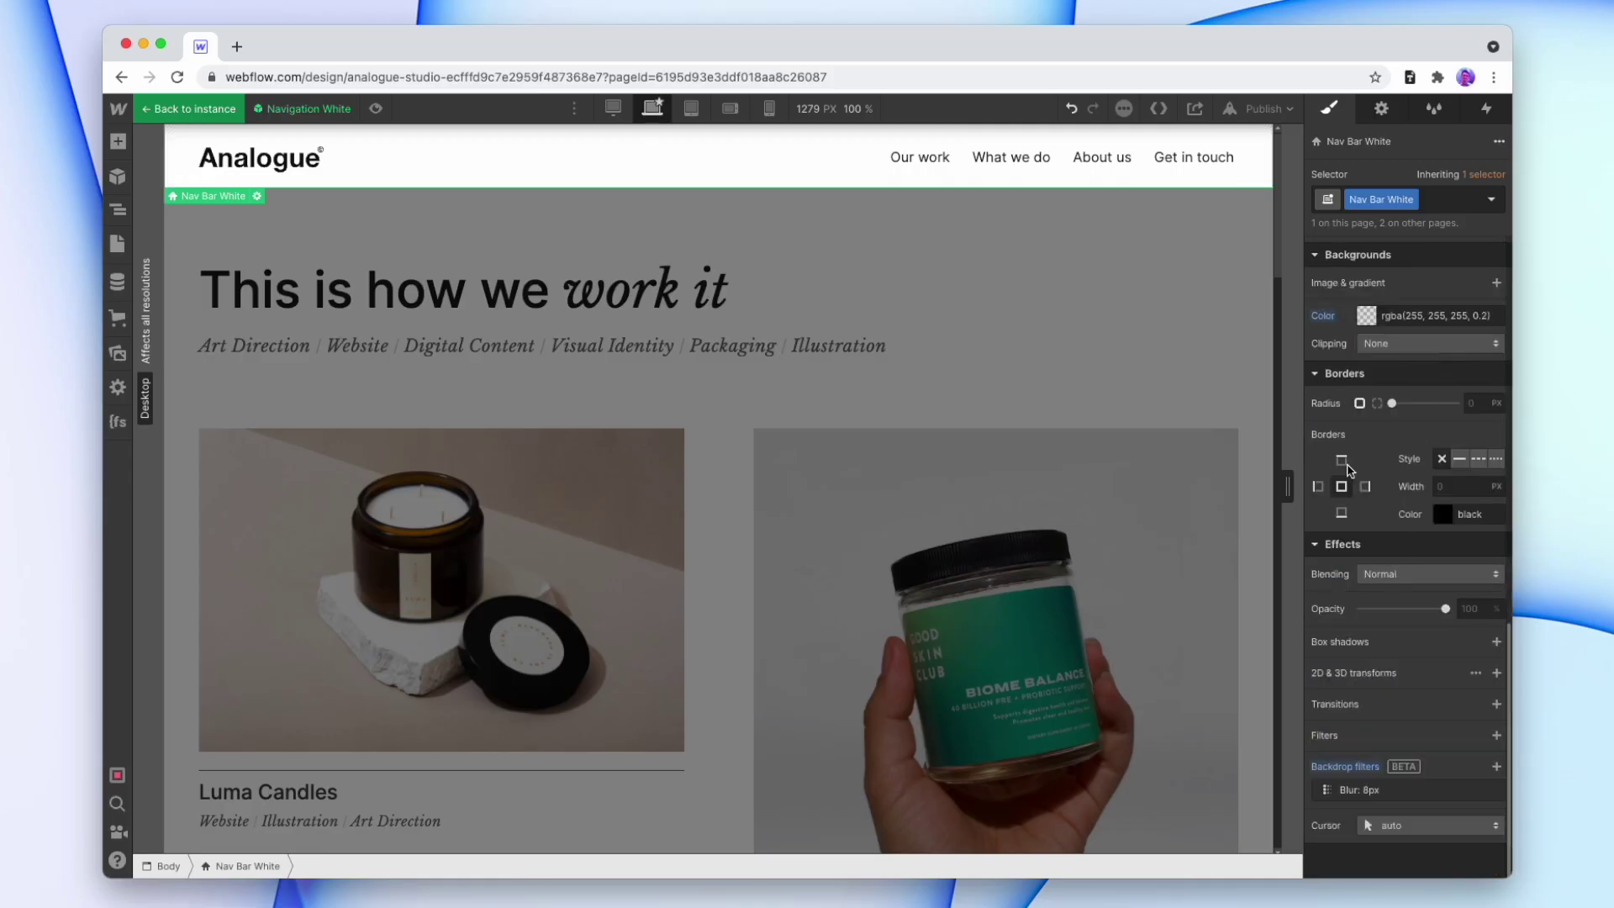
{"action": "scroll", "coordinate": [1100, 385], "scroll_direction": "down", "scroll_amount": 4}
{"action": "scroll", "coordinate": [1094, 373], "scroll_direction": "down", "scroll_amount": 1}
{"action": "scroll", "coordinate": [1092, 373], "scroll_direction": "down", "scroll_amount": 2}
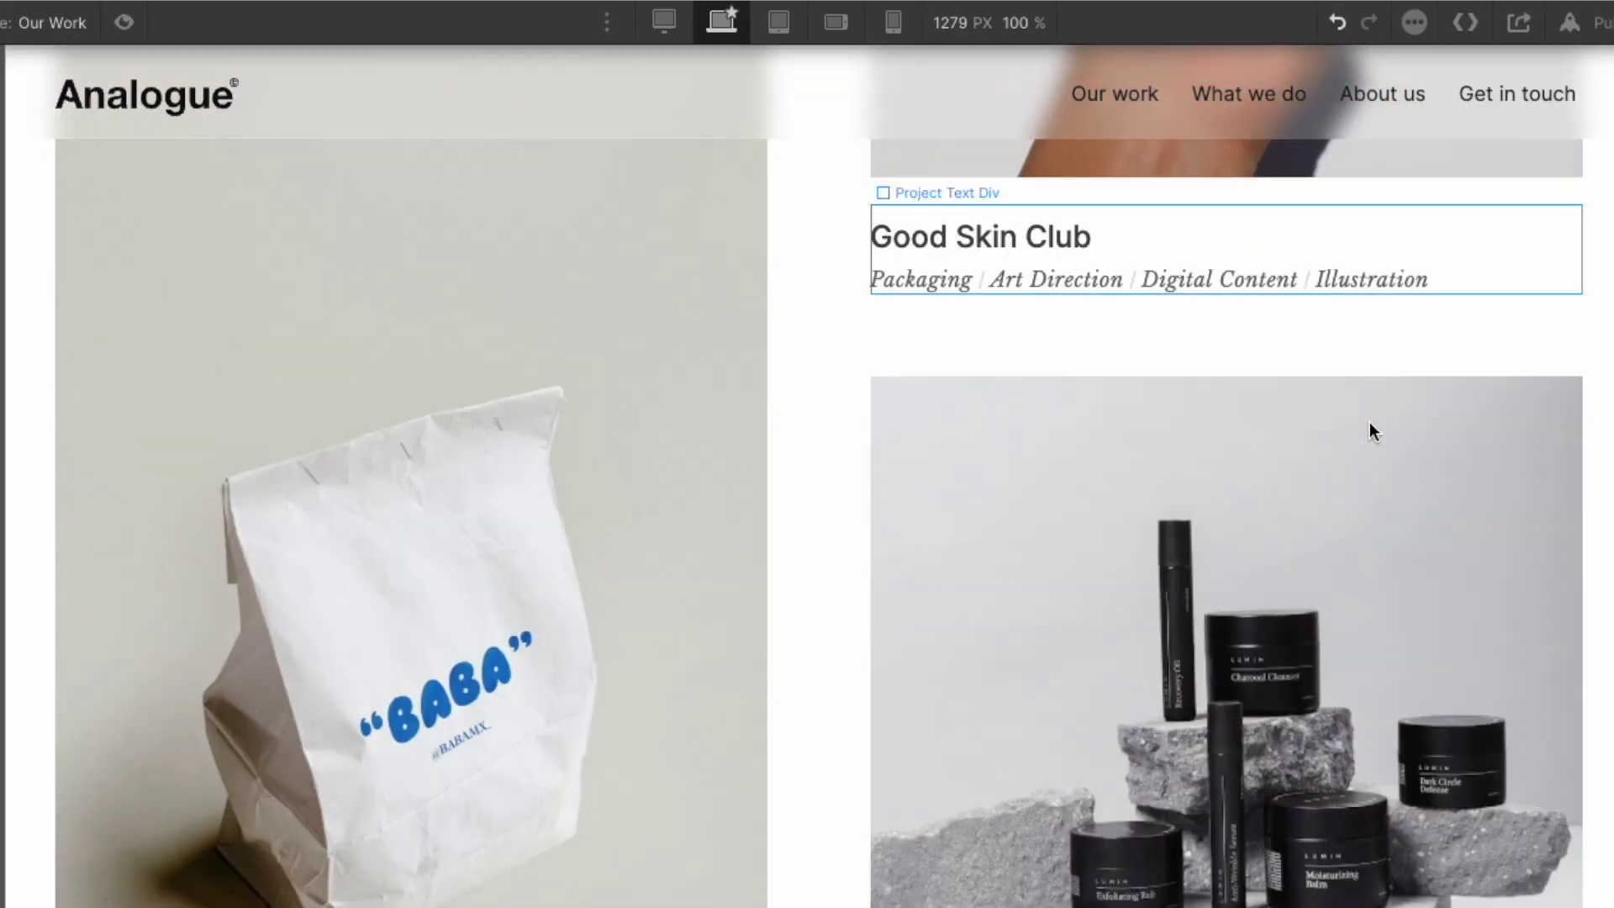
{"action": "scroll", "coordinate": [1369, 423], "scroll_direction": "down", "scroll_amount": 5}
{"action": "scroll", "coordinate": [1369, 422], "scroll_direction": "down", "scroll_amount": 3}
{"action": "scroll", "coordinate": [1369, 418], "scroll_direction": "down", "scroll_amount": 2}
{"action": "scroll", "coordinate": [1371, 417], "scroll_direction": "down", "scroll_amount": 1}
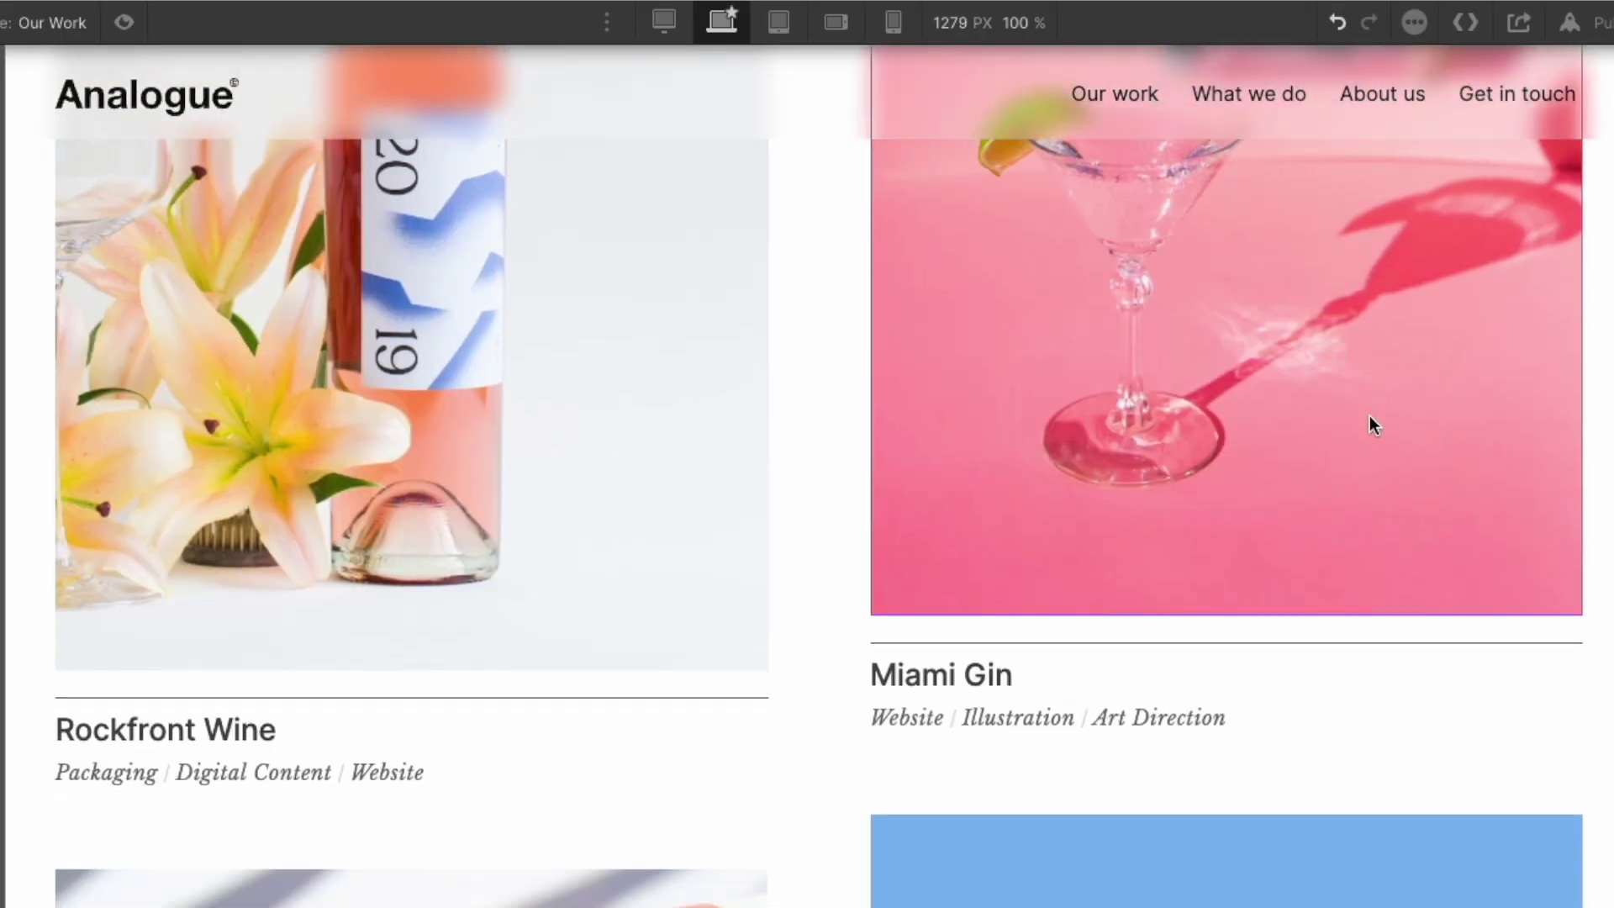
{"action": "scroll", "coordinate": [1371, 425], "scroll_direction": "down", "scroll_amount": 2}
{"action": "scroll", "coordinate": [1369, 423], "scroll_direction": "down", "scroll_amount": 1}
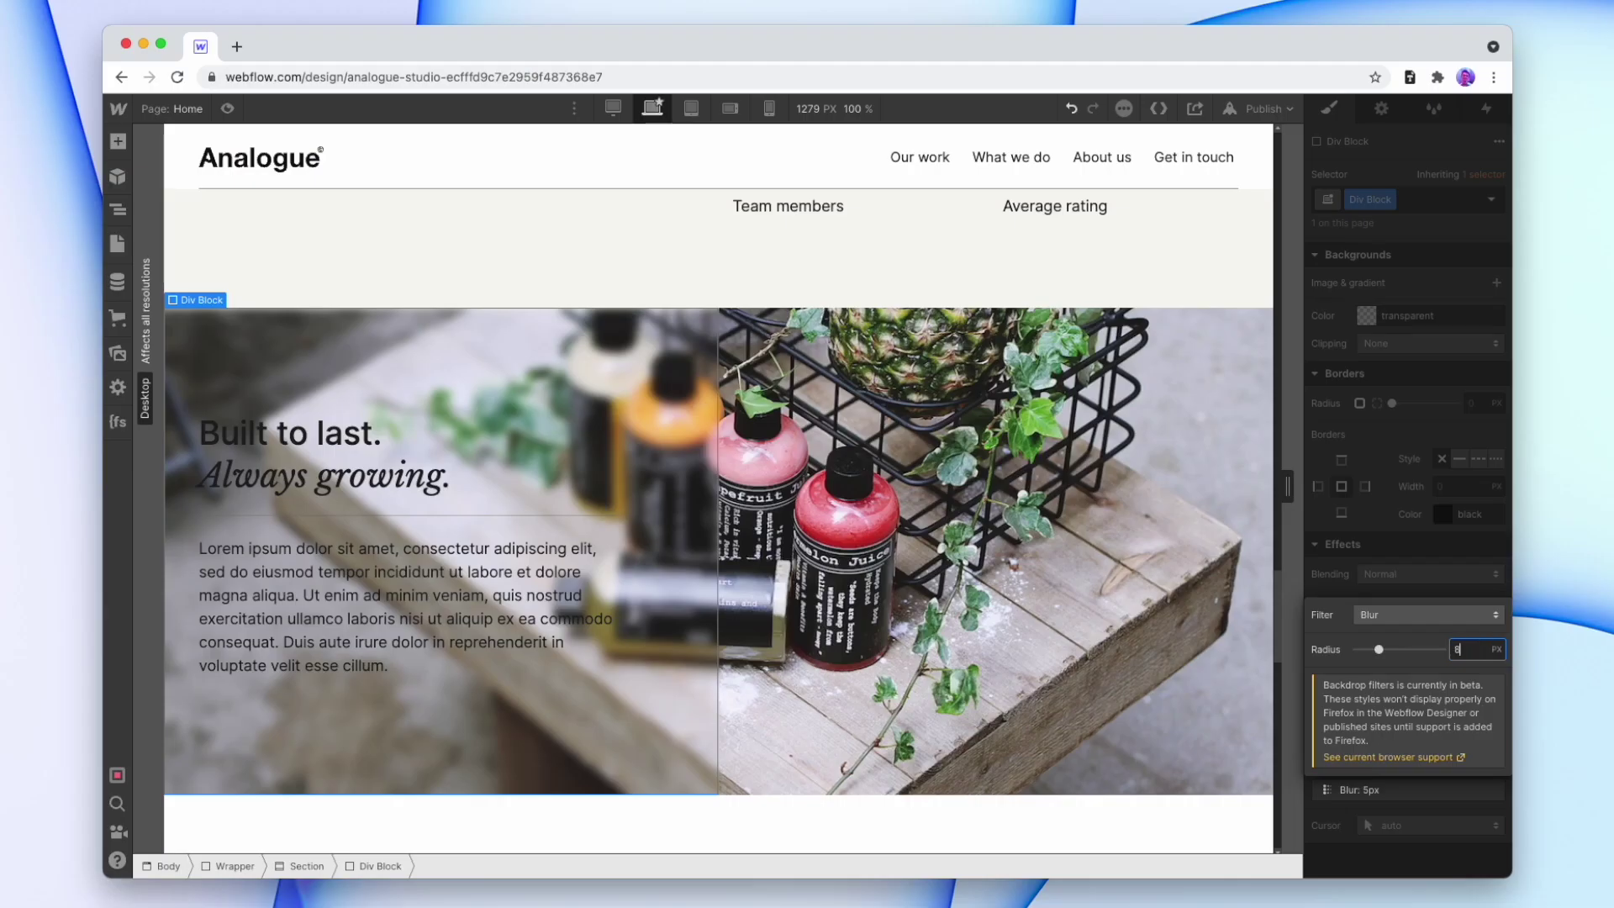
{"action": "left_click", "coordinate": [1420, 495]}
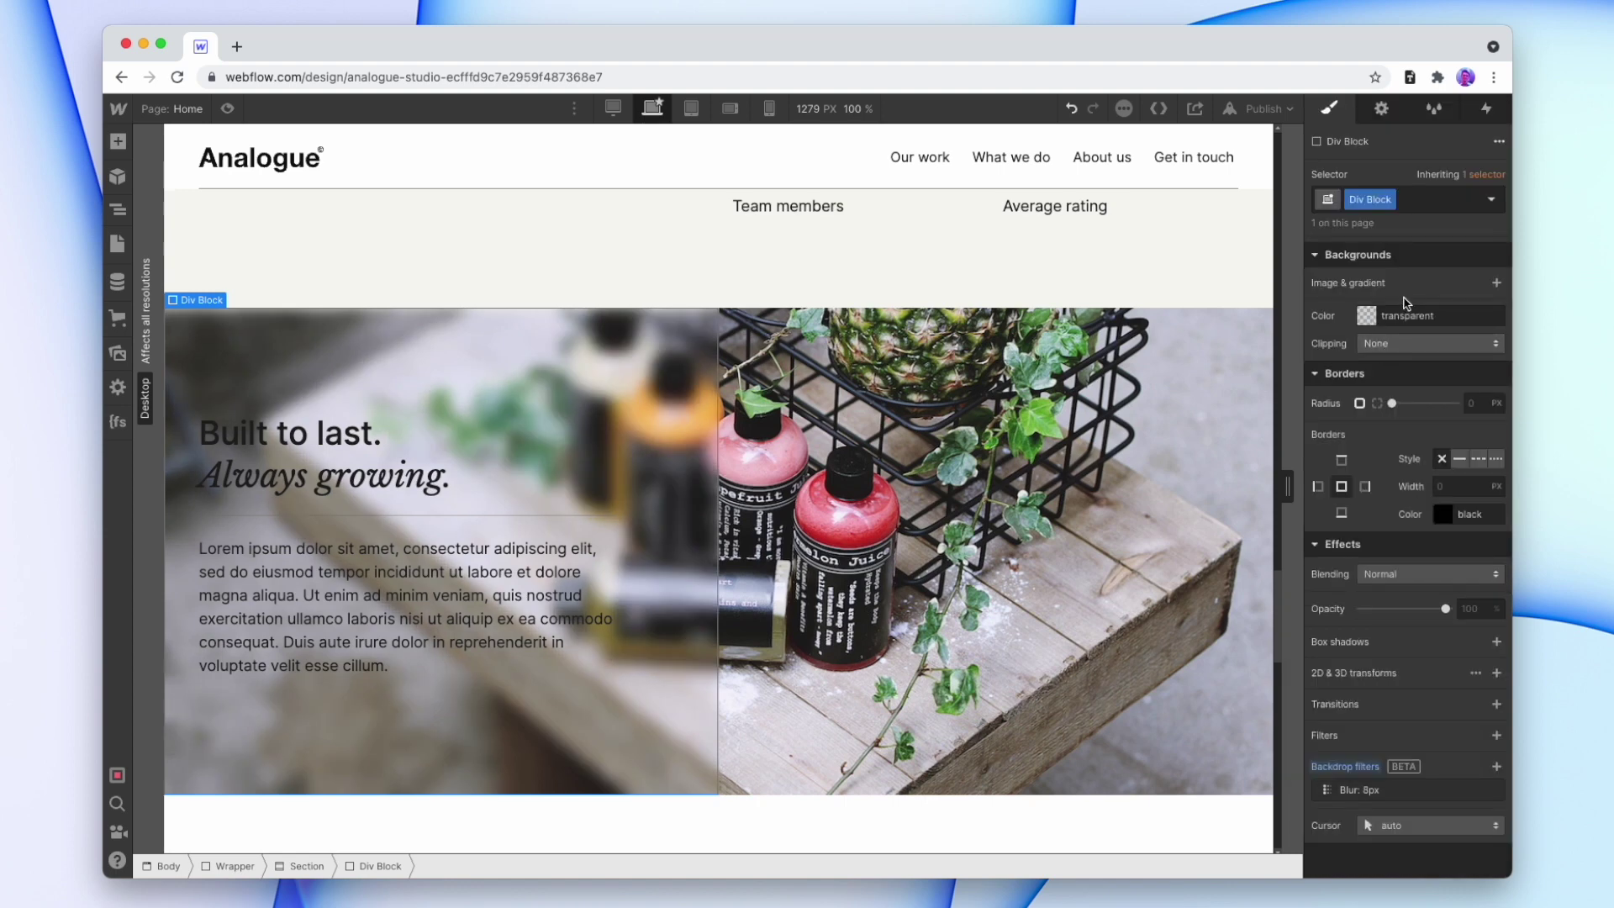
Set the panel background colour to white with 30 alpha.
{"action": "left_click", "coordinate": [1369, 317]}
{"action": "left_click", "coordinate": [1493, 583]}
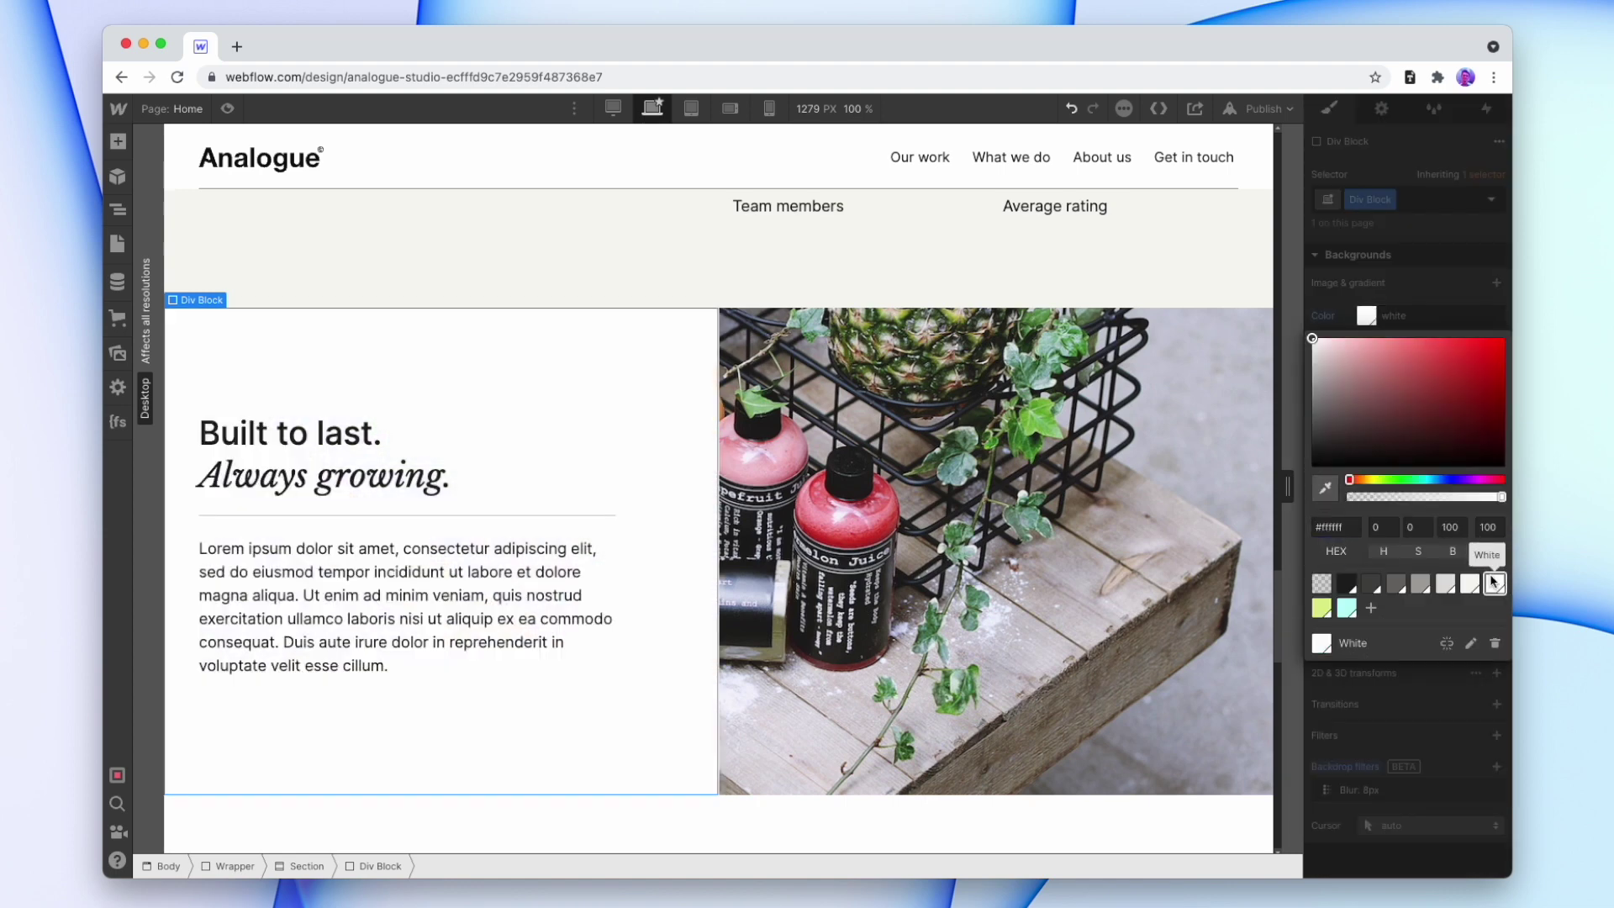
{"action": "left_click", "coordinate": [1491, 527]}
{"action": "type", "text": "30"}
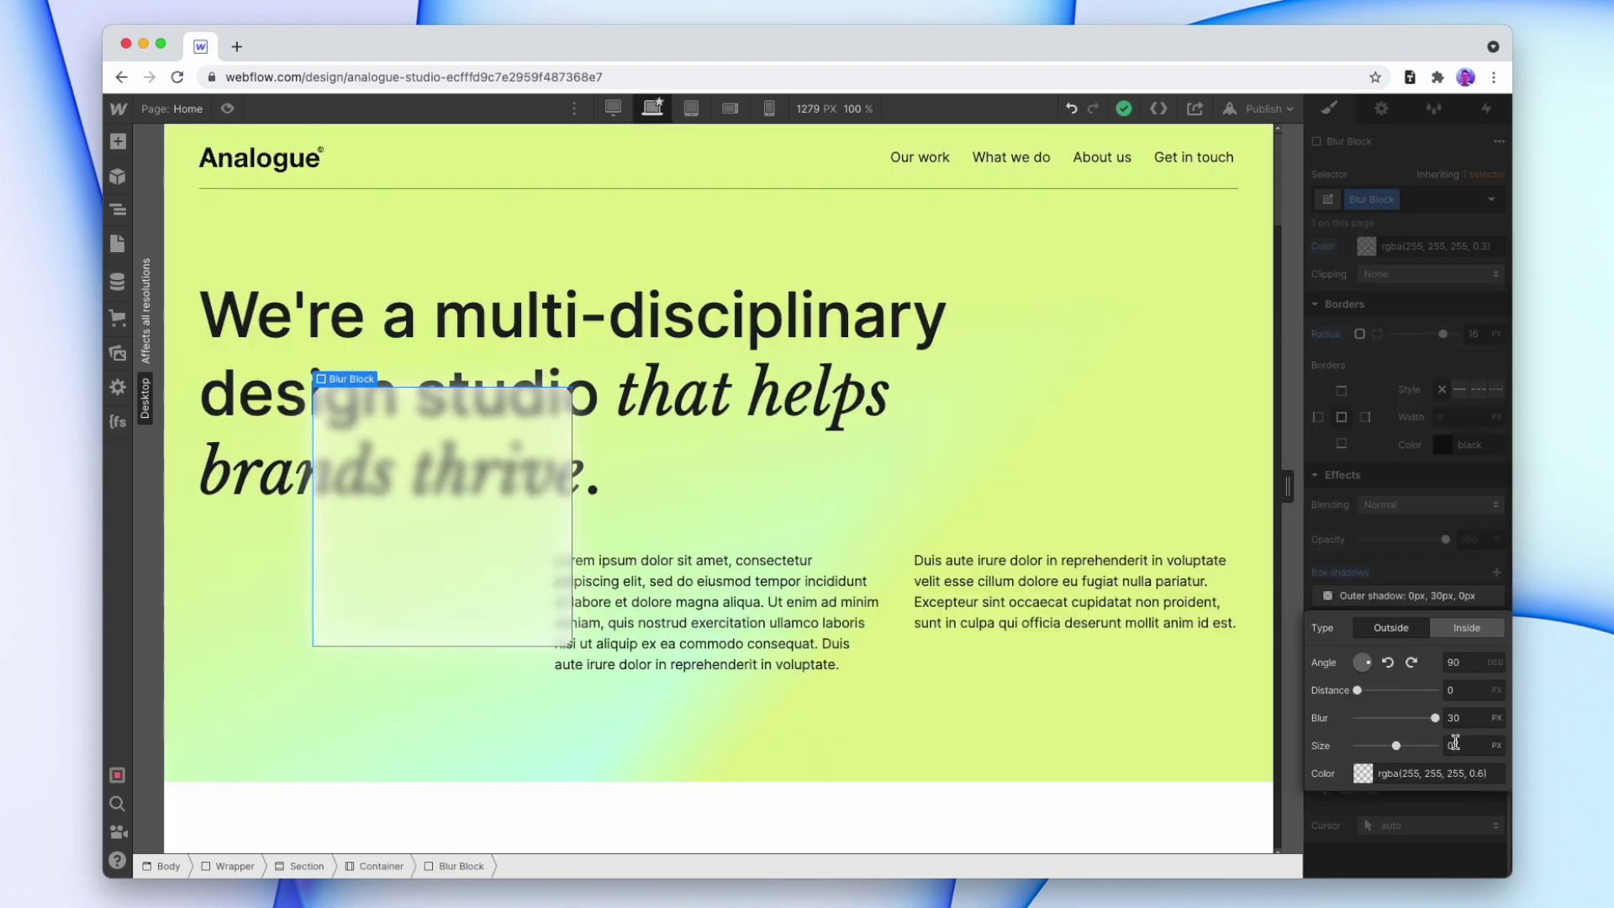
Make the Blur Block's inside shadow blur 30px with colour alpha 0.49.
{"action": "left_click_drag", "start_coordinate": [1433, 718], "coordinate": [1436, 718]}
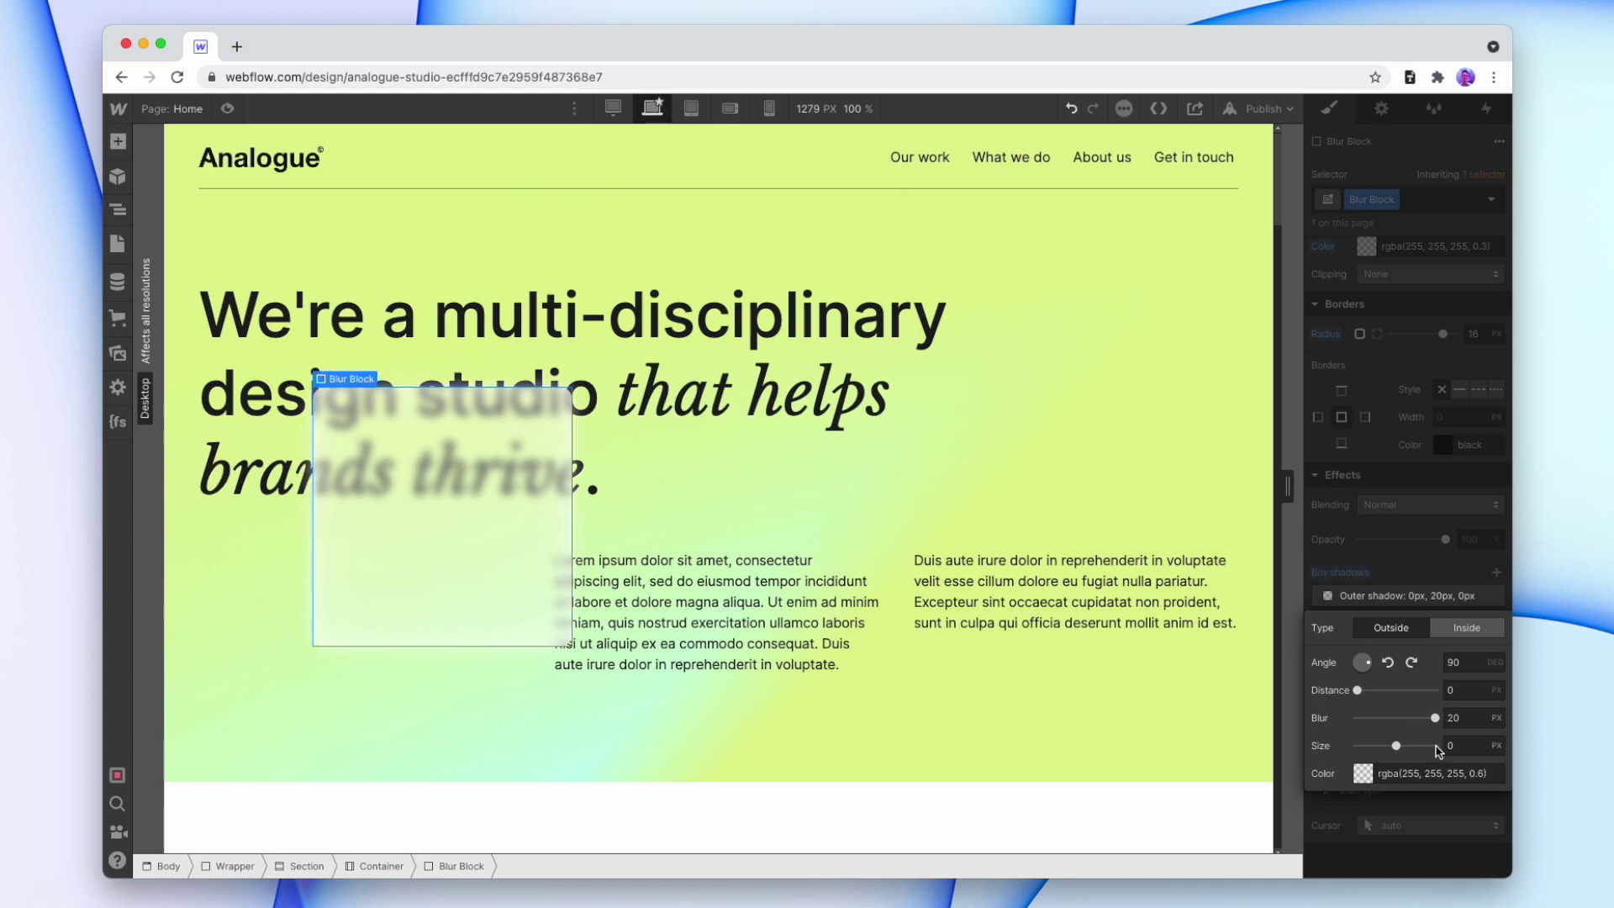
{"action": "left_click", "coordinate": [1364, 774]}
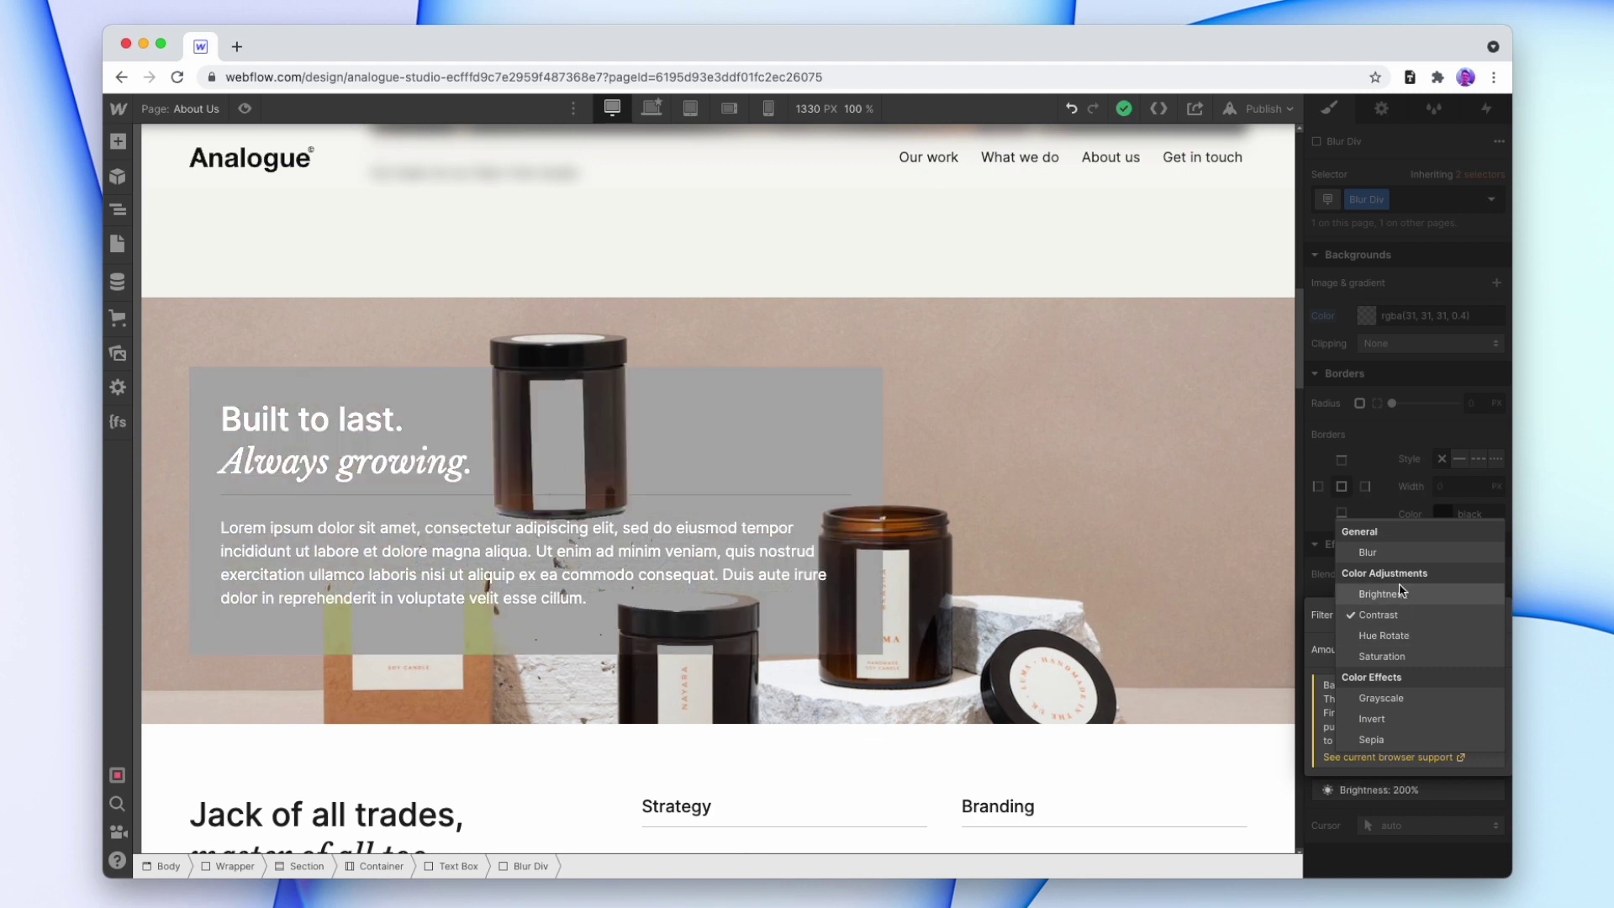
Switch the Blur Div's backdrop filter from Brightness to a 5px Blur.
{"action": "left_click", "coordinate": [1404, 557]}
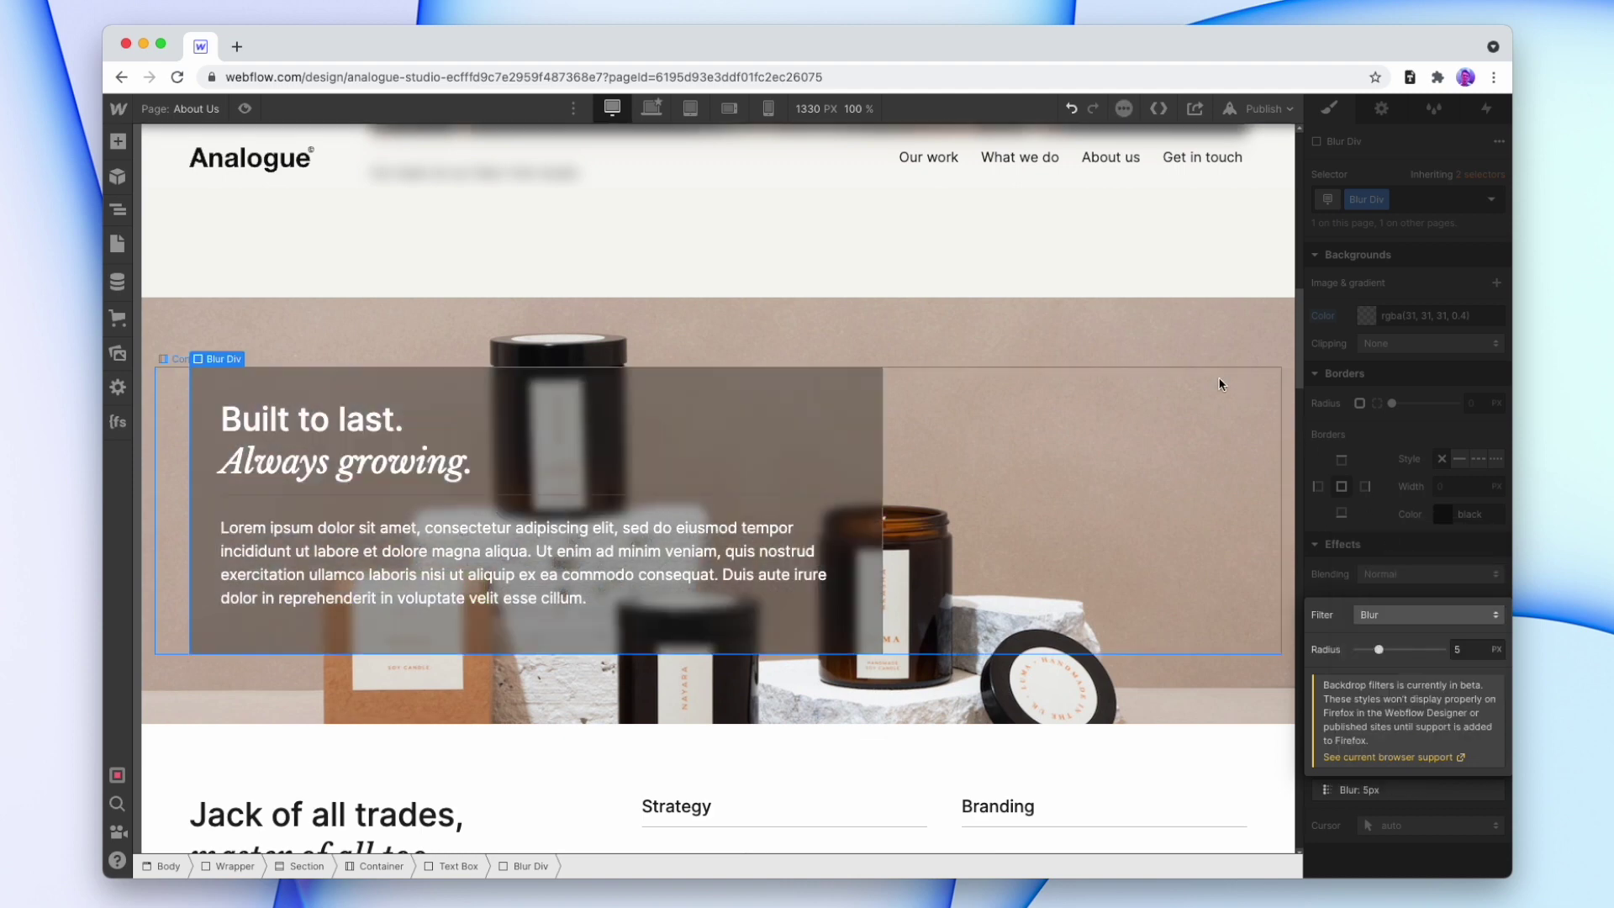